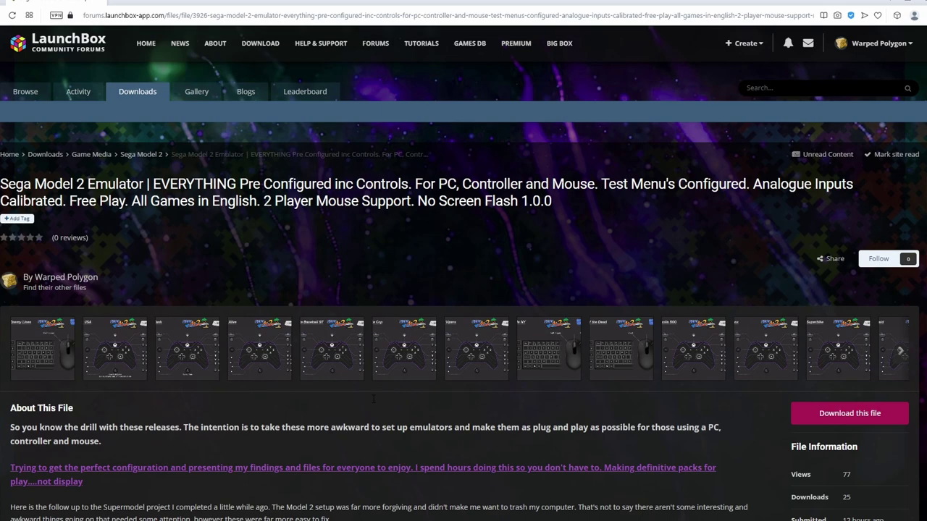
# Step: Go to the downloads section of the Sega Model 2 Emulator wiki page on GitHub
pyautogui.scroll(-6, 374, 399)
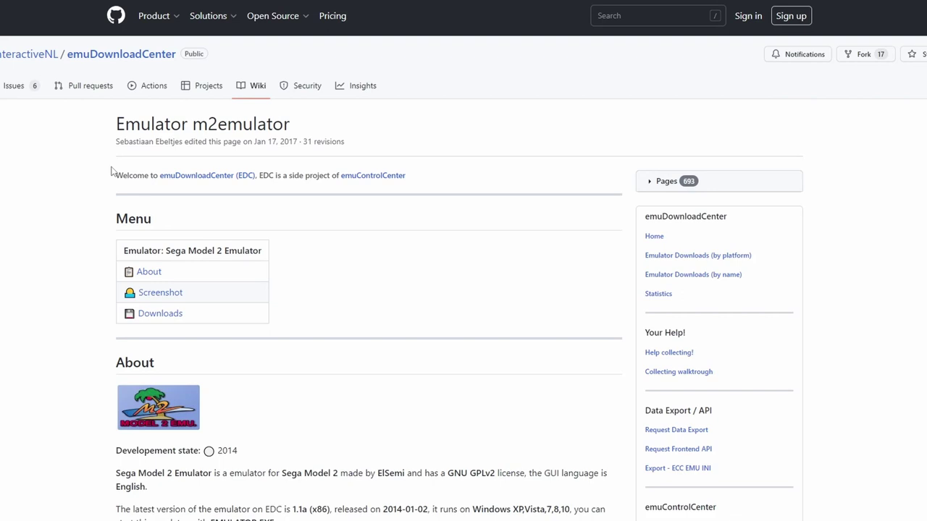
pyautogui.click(169, 316)
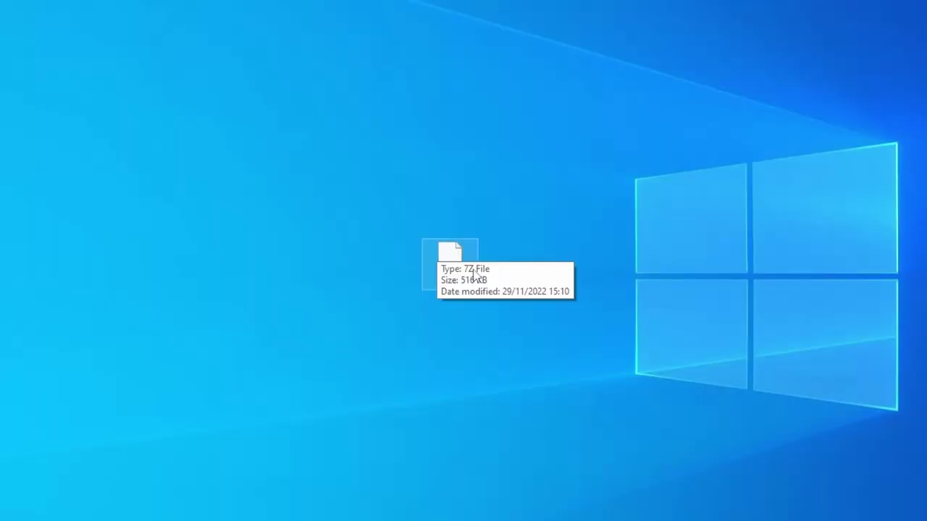
# Step: Extract the 1.1a.7z archive on the desktop into its own 1.1a folder and open that folder
pyautogui.rightClick(474, 274)
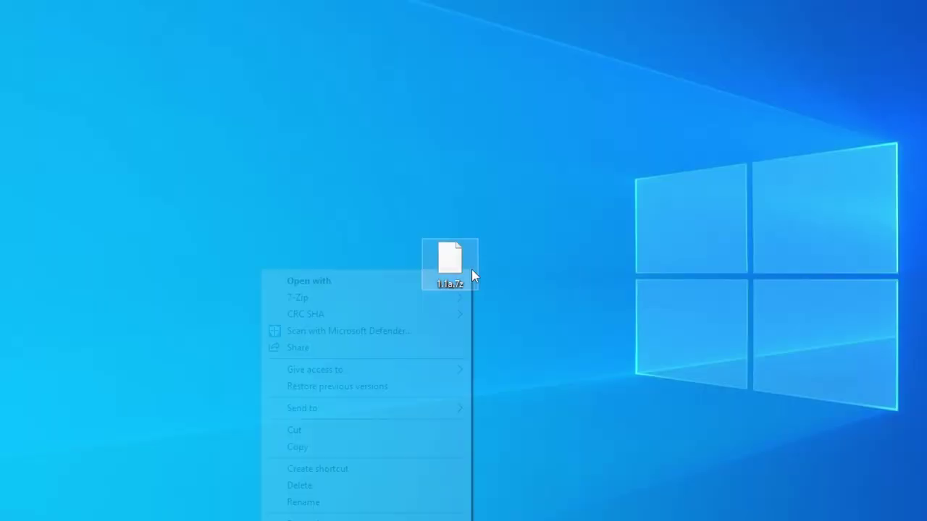
pyautogui.moveTo(428, 304)
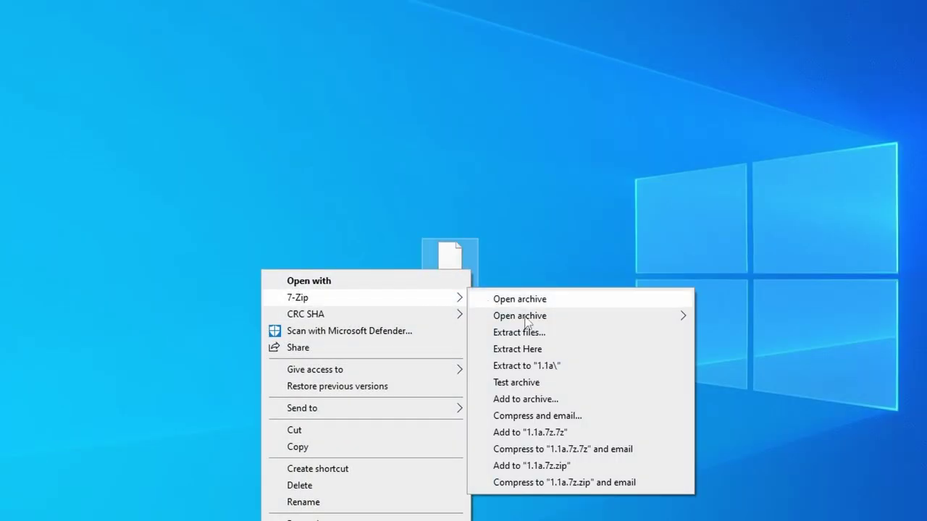
pyautogui.click(552, 364)
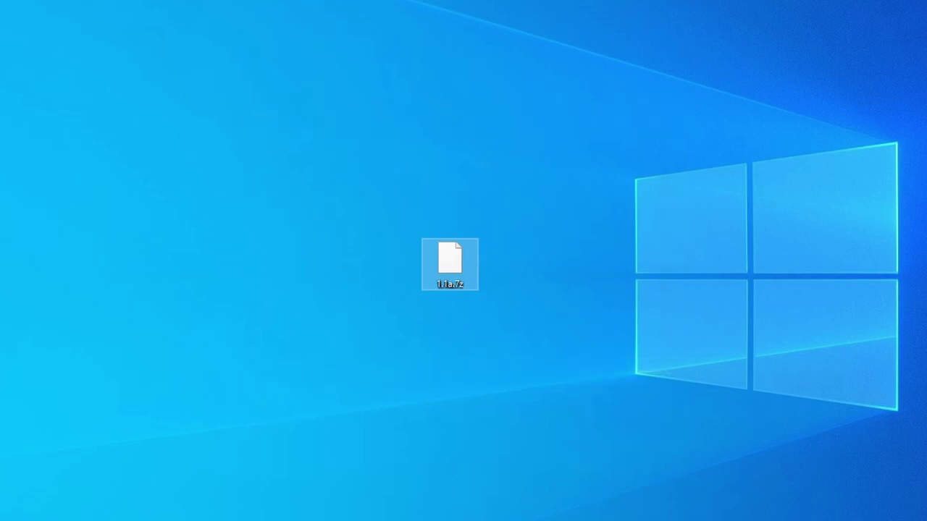
pyautogui.moveTo(130, 195); pyautogui.dragTo(331, 262)
pyautogui.doubleClick(319, 262)
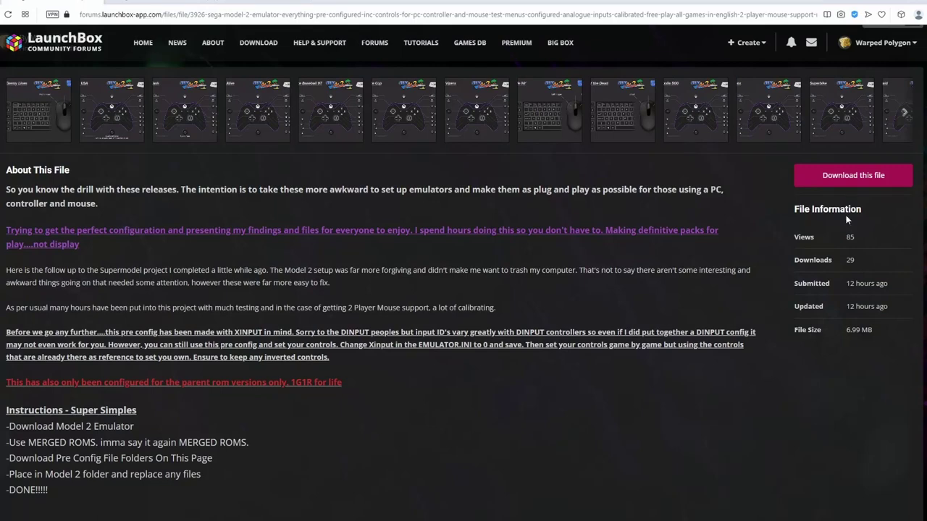
# Step: Download "Sega Model 2 Emulator - Pre Config Files.zip" from the LaunchBox forum page
pyautogui.click(822, 173)
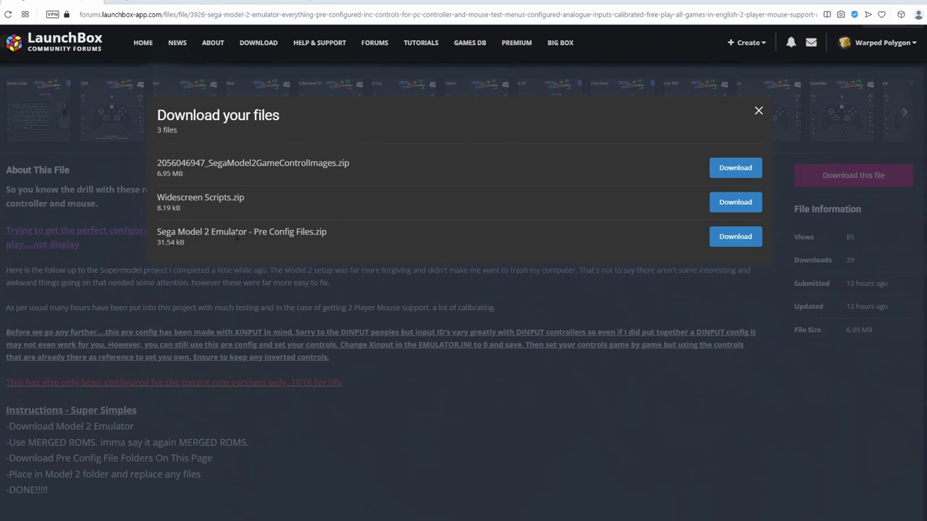
pyautogui.moveTo(156, 233); pyautogui.dragTo(348, 236)
pyautogui.click(348, 235)
pyautogui.click(732, 241)
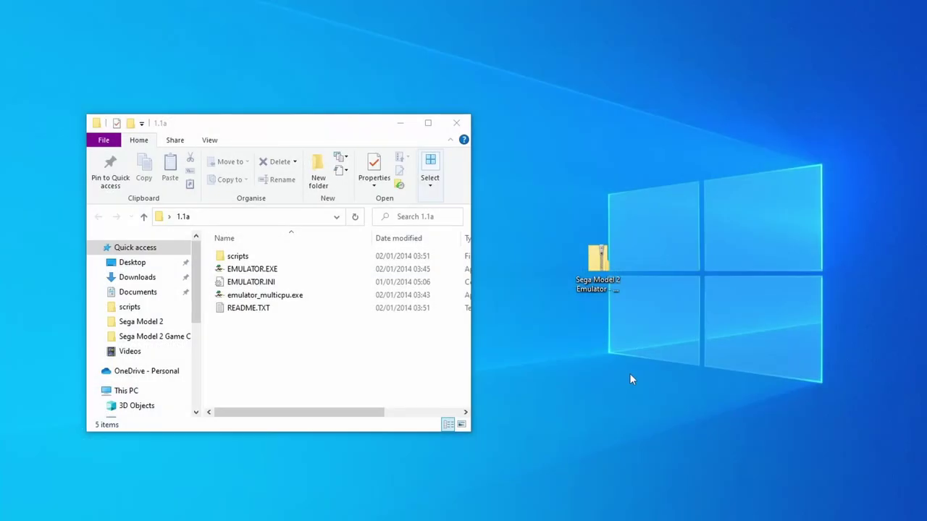
# Step: Extract the Pre Config Files zip into its own folder with 7-Zip and open that folder
pyautogui.rightClick(596, 263)
pyautogui.moveTo(541, 301)
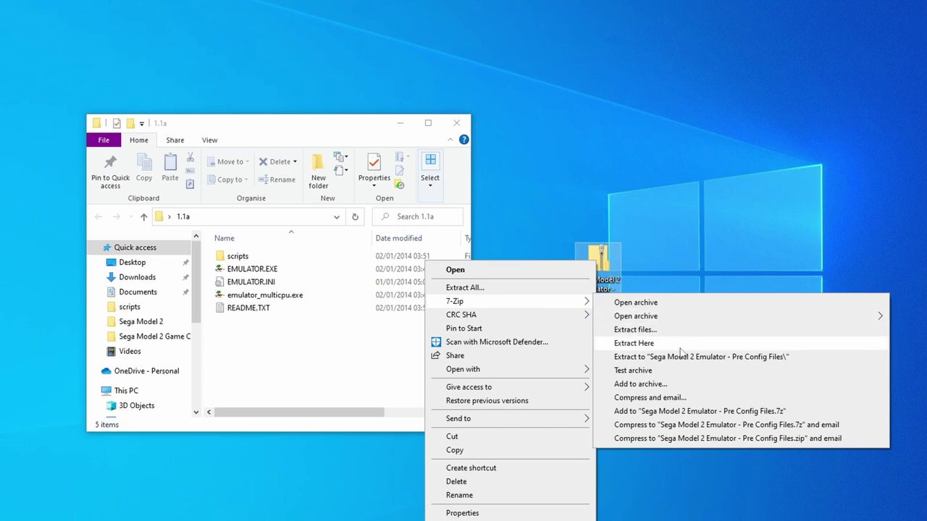
pyautogui.click(630, 357)
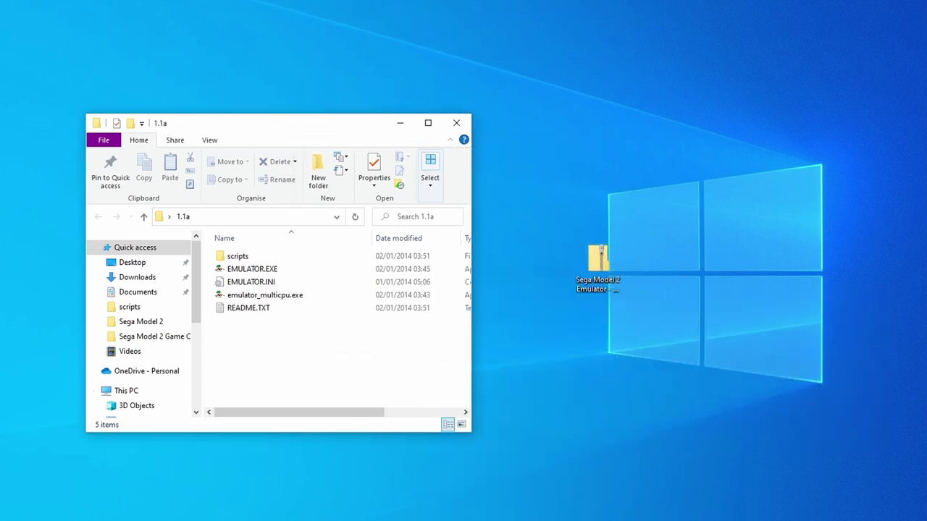
pyautogui.doubleClick(643, 307)
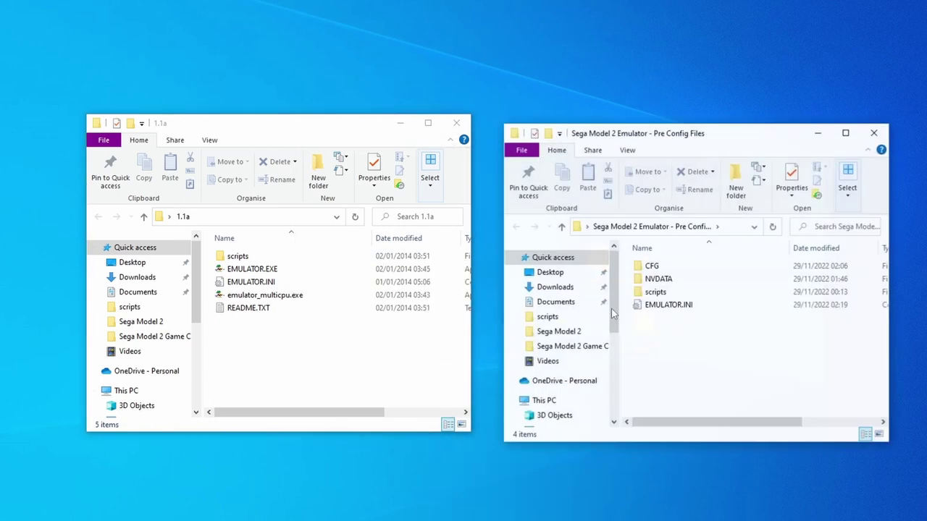
# Step: Move all the Pre Config files and folders into the 1.1a emulator folder, replacing the existing EMULATOR.INI
pyautogui.moveTo(639, 133); pyautogui.dragTo(619, 111)
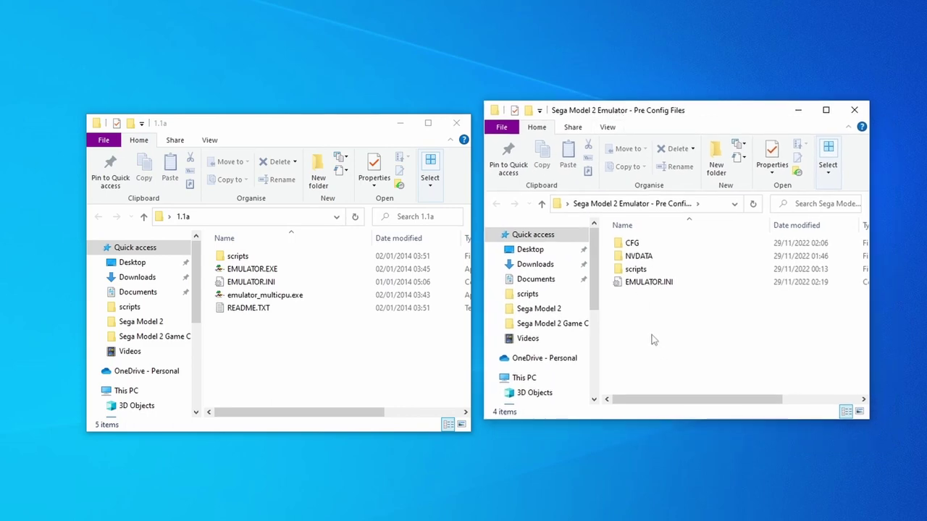
pyautogui.moveTo(654, 339); pyautogui.dragTo(290, 364)
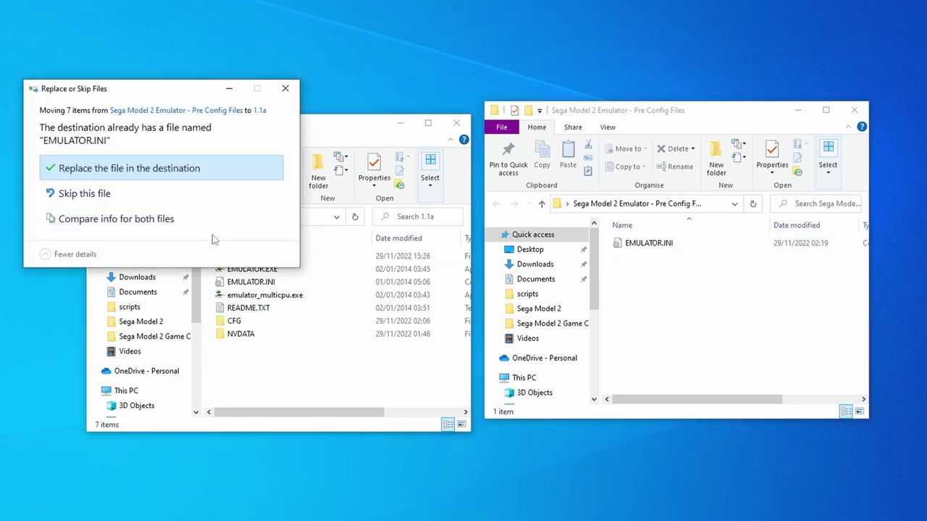
pyautogui.click(139, 170)
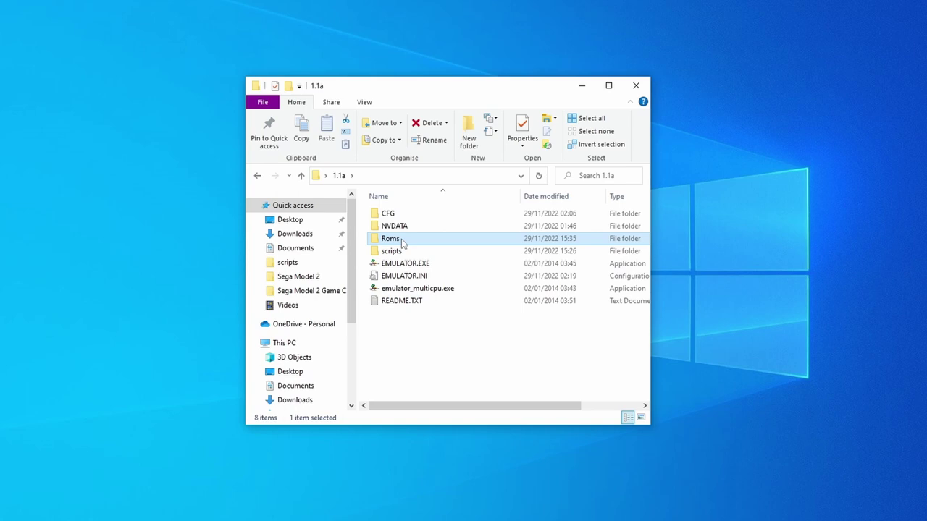
# Step: Copy the full path of the Roms folder inside 1.1a and return to the emulator folder
pyautogui.doubleClick(401, 239)
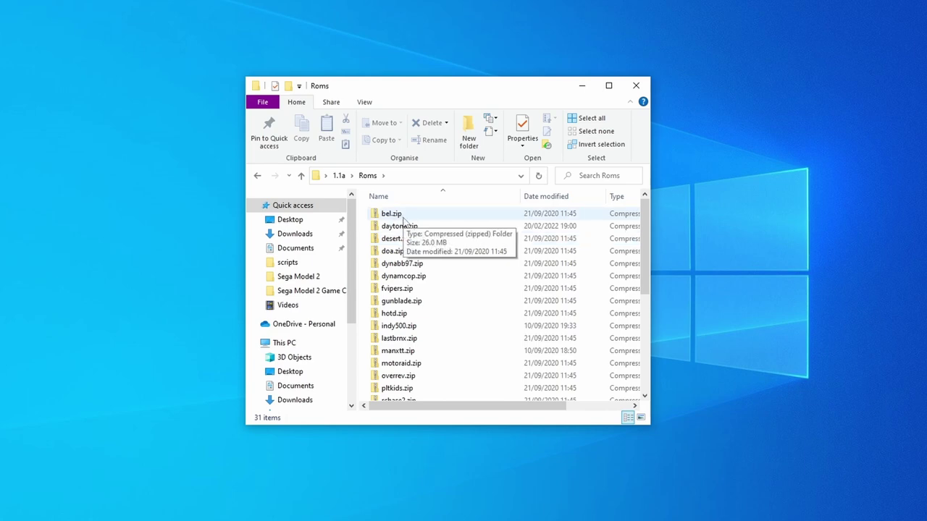
pyautogui.click(431, 179)
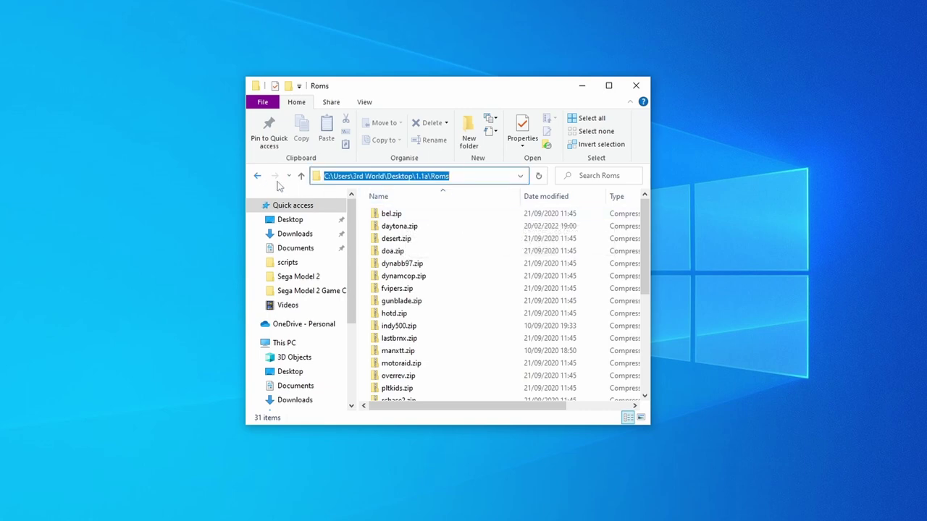
pyautogui.click(258, 177)
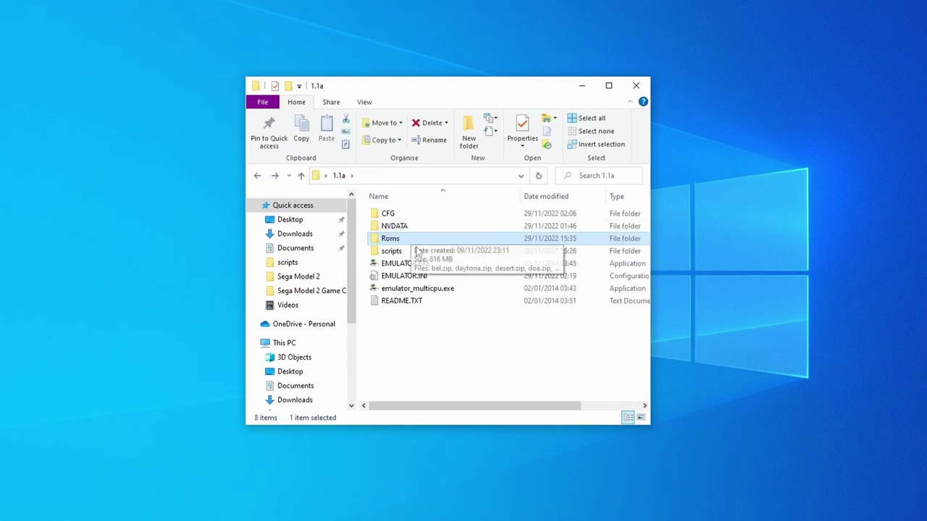
# Step: Set Dir1 under [RomDirs] in EMULATOR.INI to the full path of the desktop's 1.1a\Roms folder and save the file
pyautogui.doubleClick(417, 281)
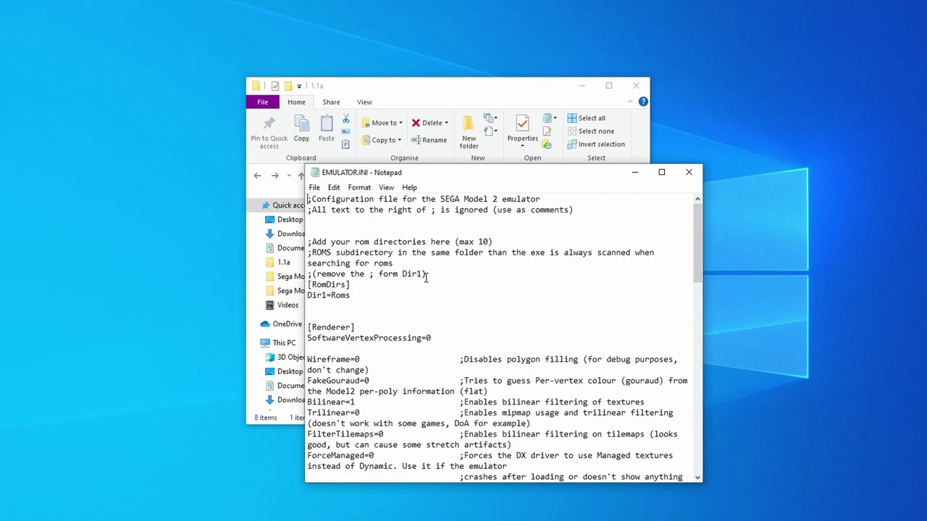
pyautogui.moveTo(355, 295); pyautogui.dragTo(331, 295)
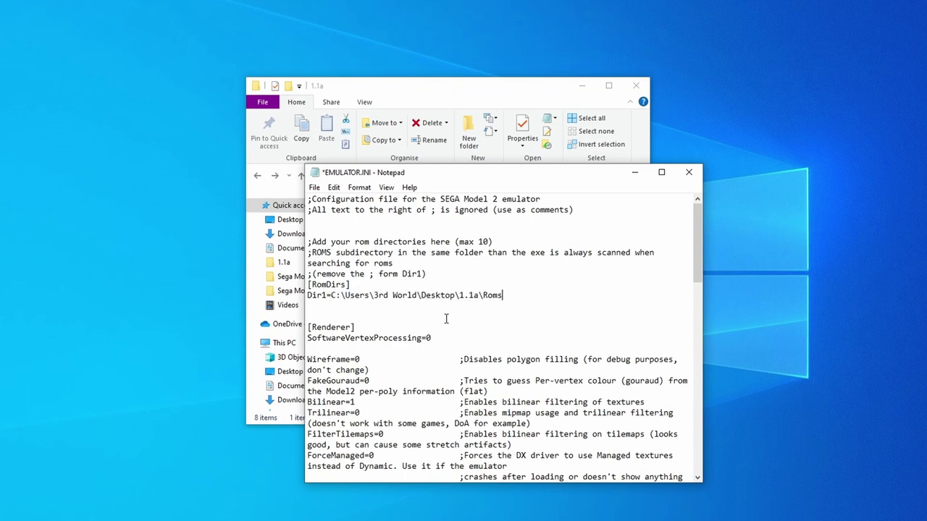
pyautogui.click(315, 188)
pyautogui.click(348, 245)
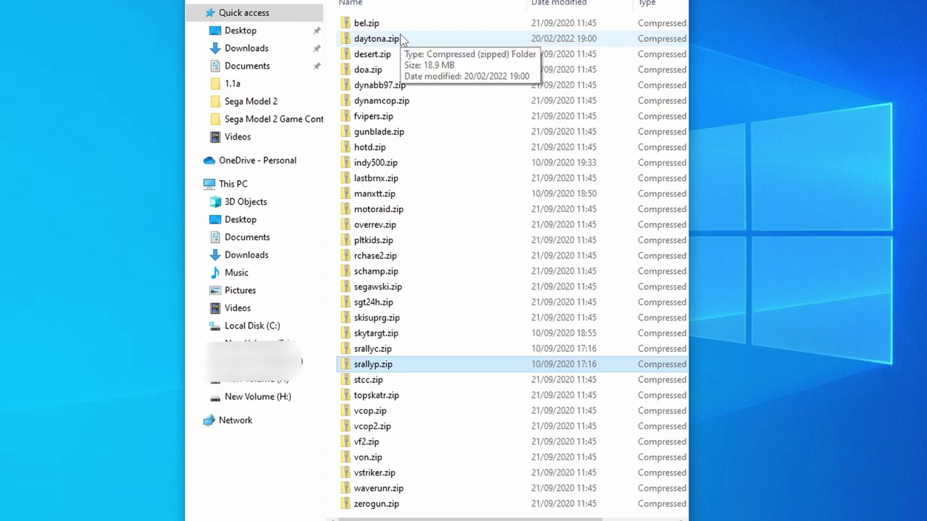
# Step: Check the names of the ROM archives in the Roms folder, including bel.zip, desert.zip, gunblade.zip and srallyp.zip
pyautogui.click(391, 23)
pyautogui.click(395, 54)
pyautogui.click(398, 131)
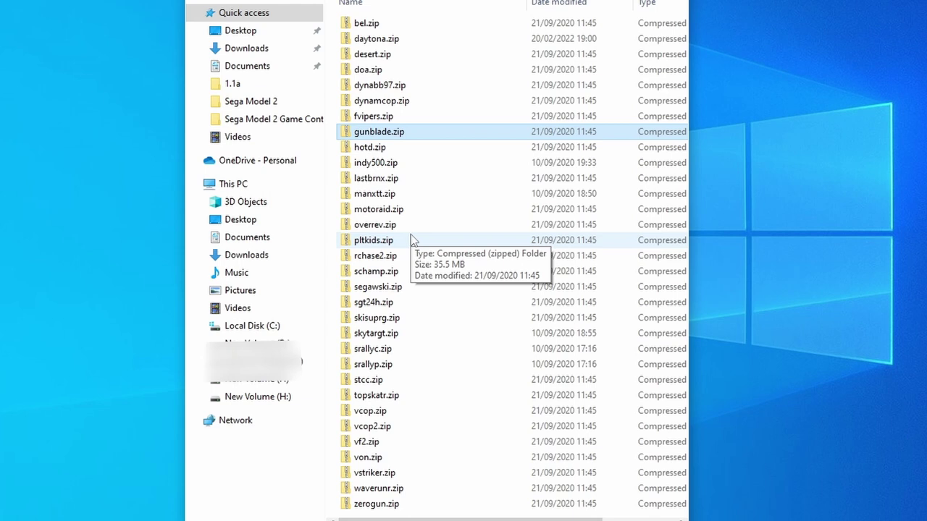
pyautogui.write('srallyp')
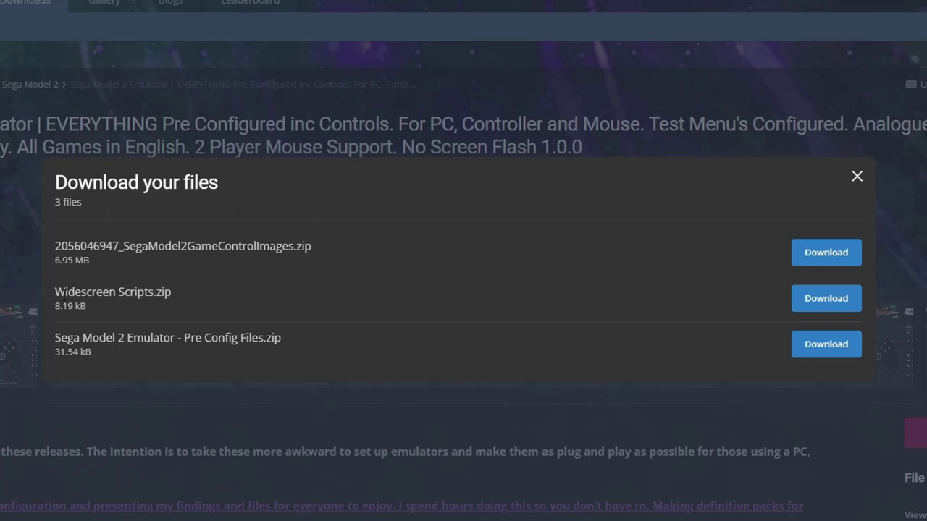
# Step: Locate Widescreen Scripts.zip among the forum downloads and open the scripts folder inside 1.1a
pyautogui.moveTo(55, 293); pyautogui.dragTo(181, 296)
pyautogui.click(181, 297)
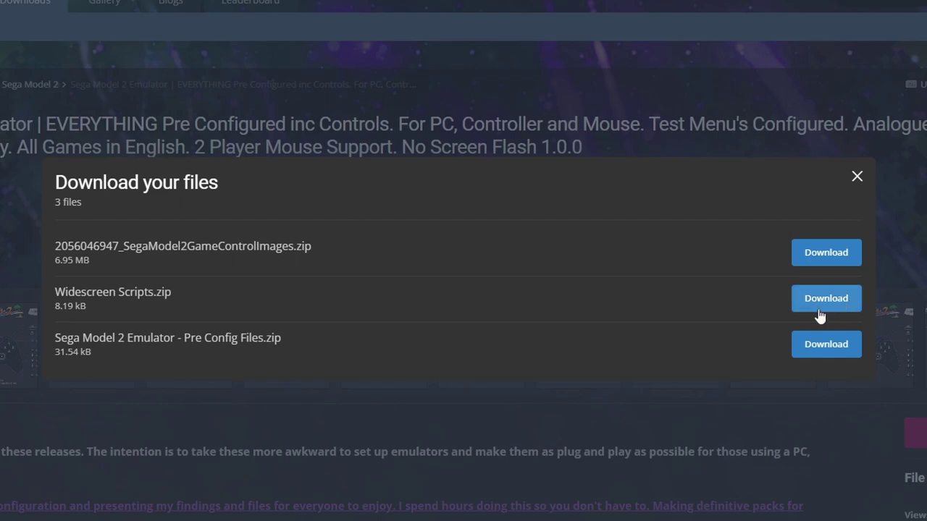
pyautogui.hotkey('alt', 'Tab')
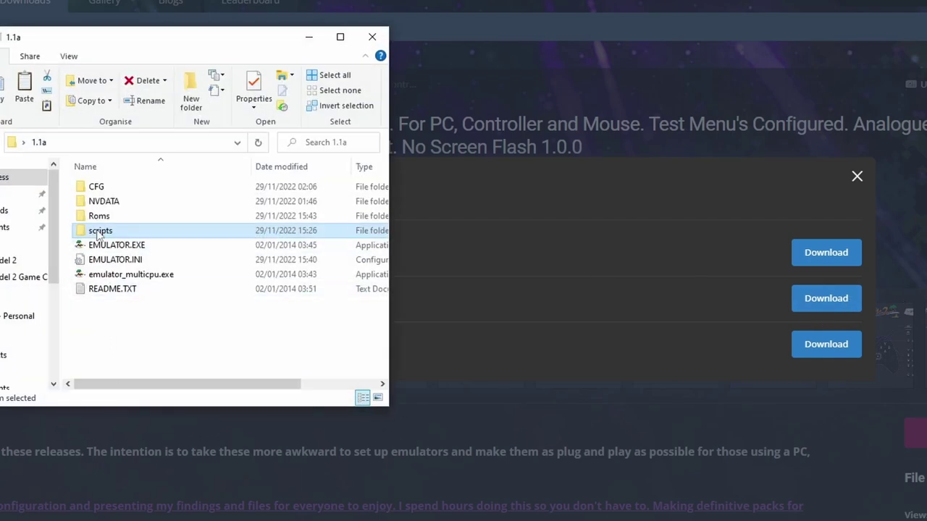
pyautogui.press('Return')
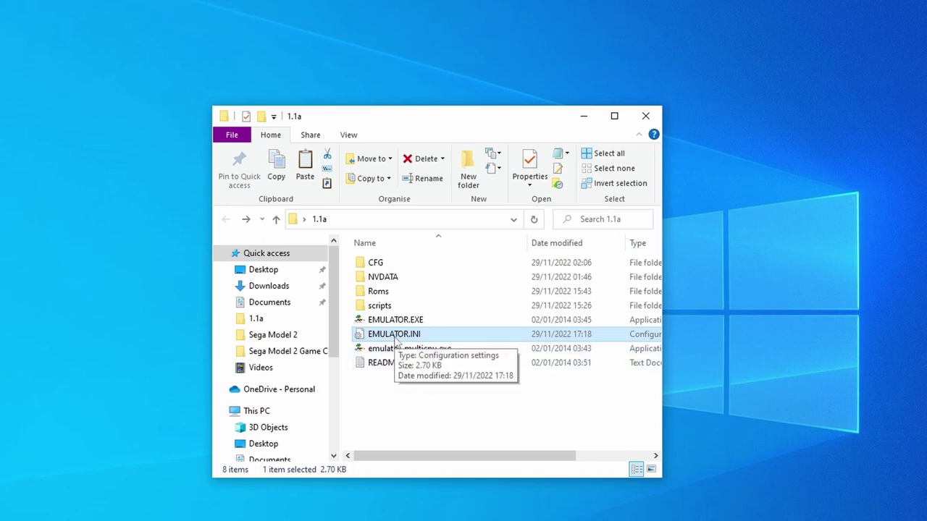
# Step: Set XInput to 0 in the [Input] section of EMULATOR.INI, then save and close the file
pyautogui.doubleClick(395, 341)
pyautogui.moveTo(672, 197); pyautogui.dragTo(674, 351)
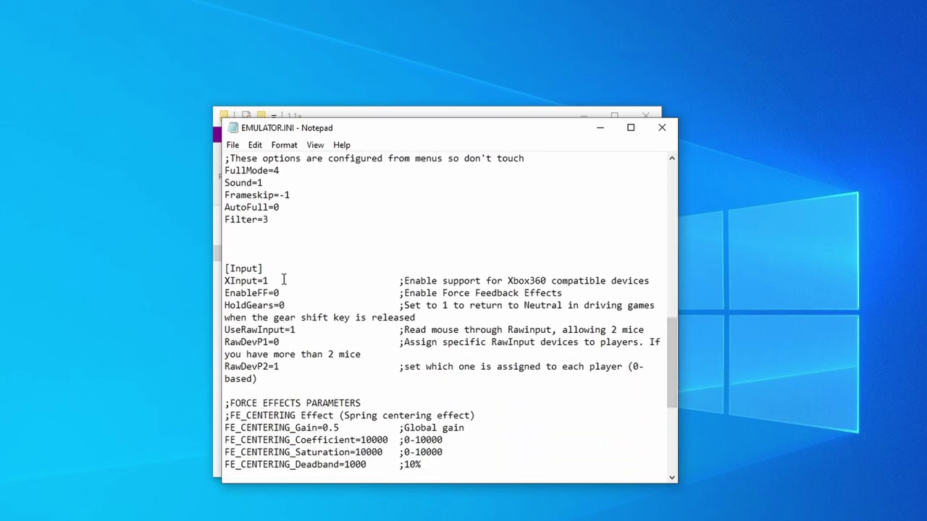
pyautogui.press('BackSpace')
pyautogui.write('0')
pyautogui.click(235, 145)
pyautogui.click(263, 206)
pyautogui.click(661, 128)
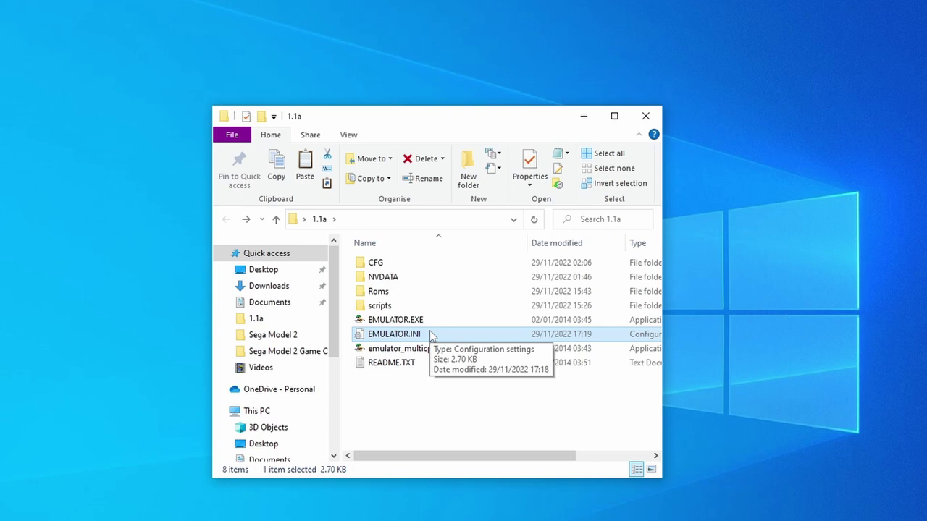
# Step: Launch EMULATOR.EXE from the 1.1a folder and load the Over Rev (overrev, Model 2C) ROM
pyautogui.doubleClick(405, 321)
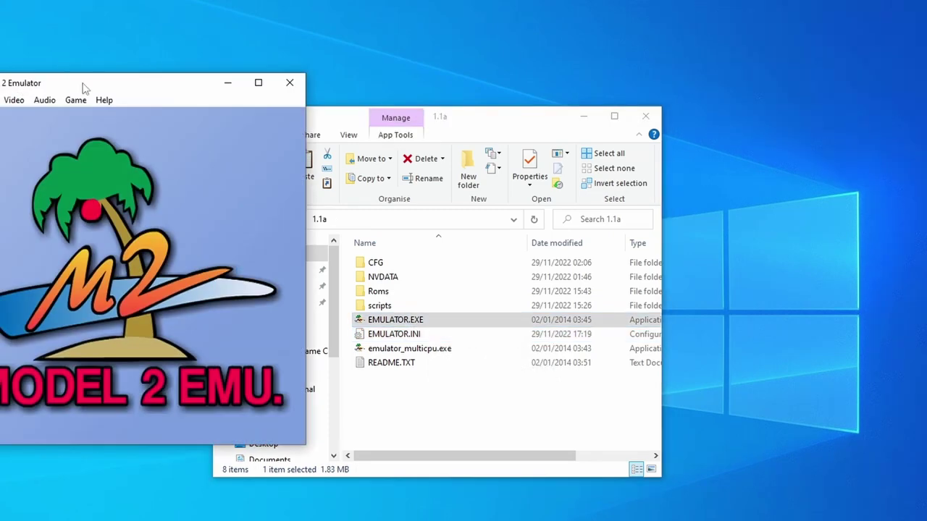
pyautogui.moveTo(82, 87); pyautogui.dragTo(435, 55)
pyautogui.click(333, 70)
pyautogui.click(348, 85)
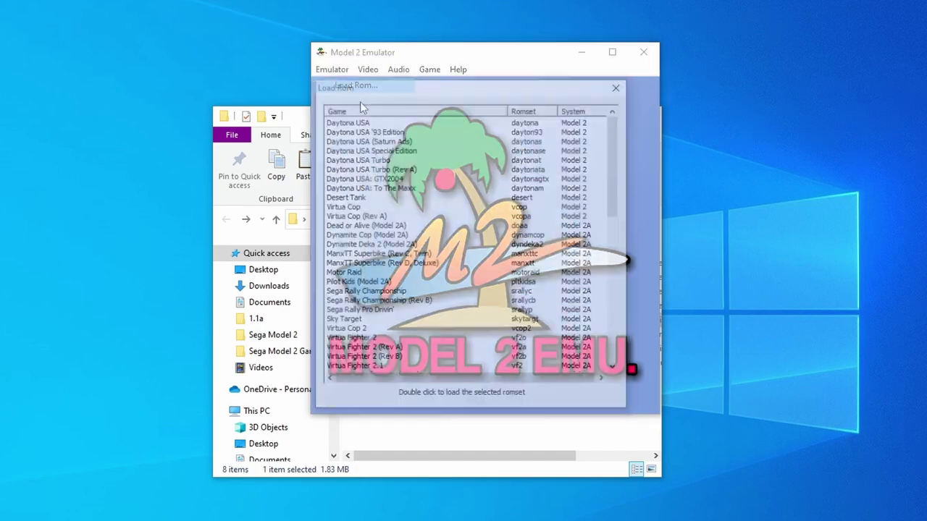
pyautogui.moveTo(614, 172); pyautogui.dragTo(603, 289)
pyautogui.click(438, 345)
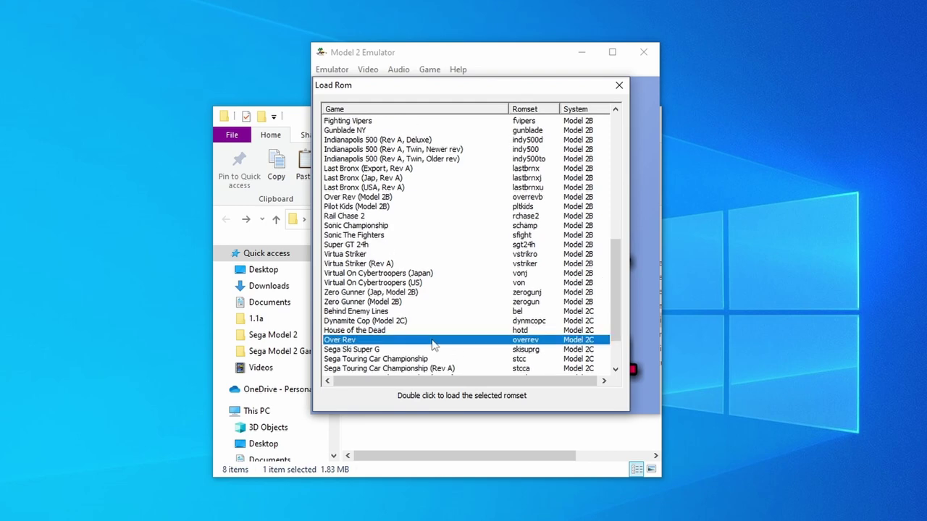
pyautogui.doubleClick(439, 340)
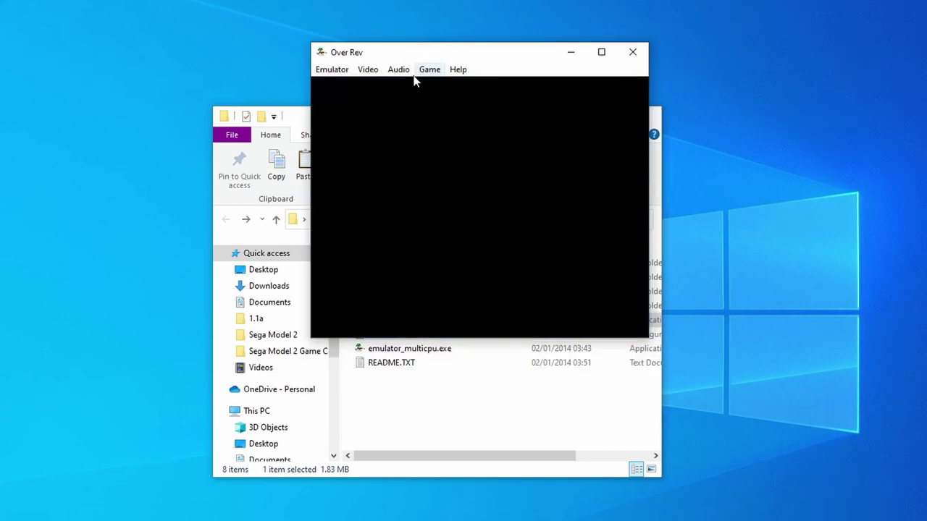
# Step: Open the Over Rev controls configuration and inspect the Accelerate input's analog device, axis and Invert settings
pyautogui.click(429, 70)
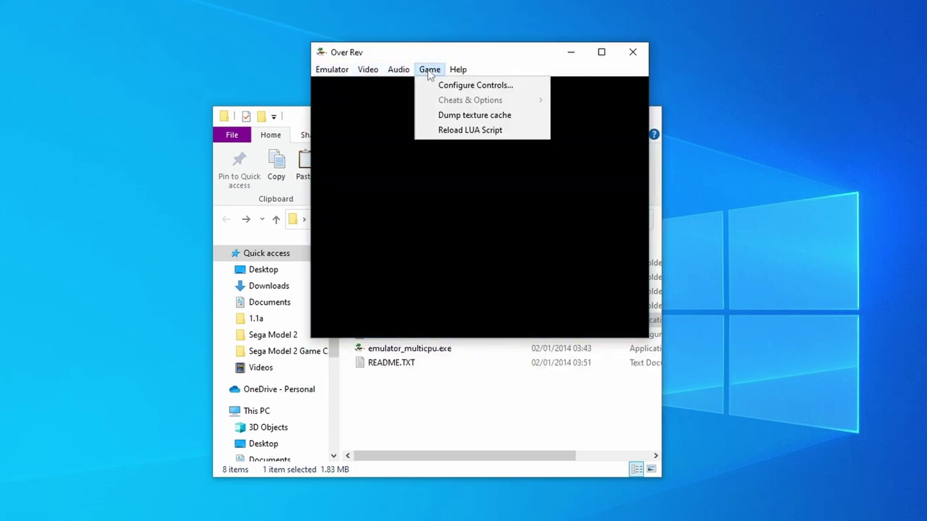
pyautogui.moveTo(458, 70)
pyautogui.moveTo(429, 70)
pyautogui.click(445, 85)
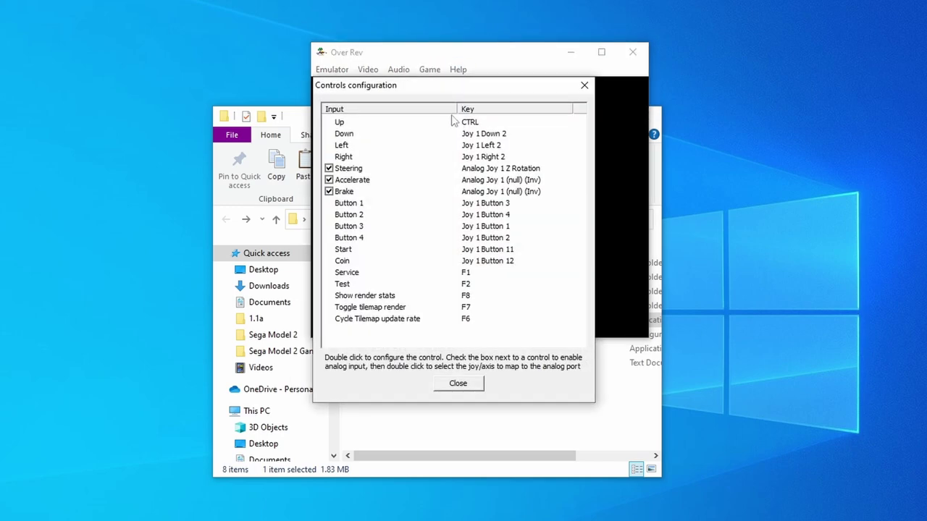
pyautogui.click(492, 179)
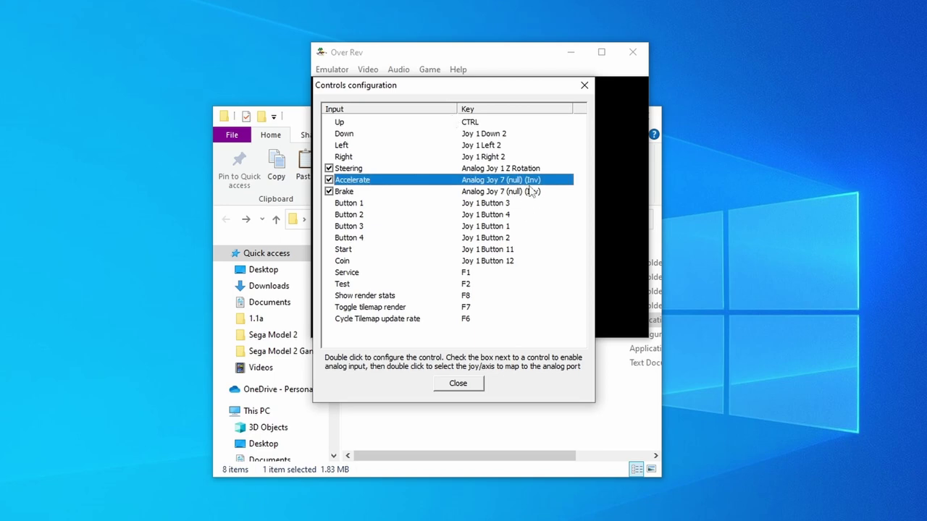
pyautogui.doubleClick(519, 187)
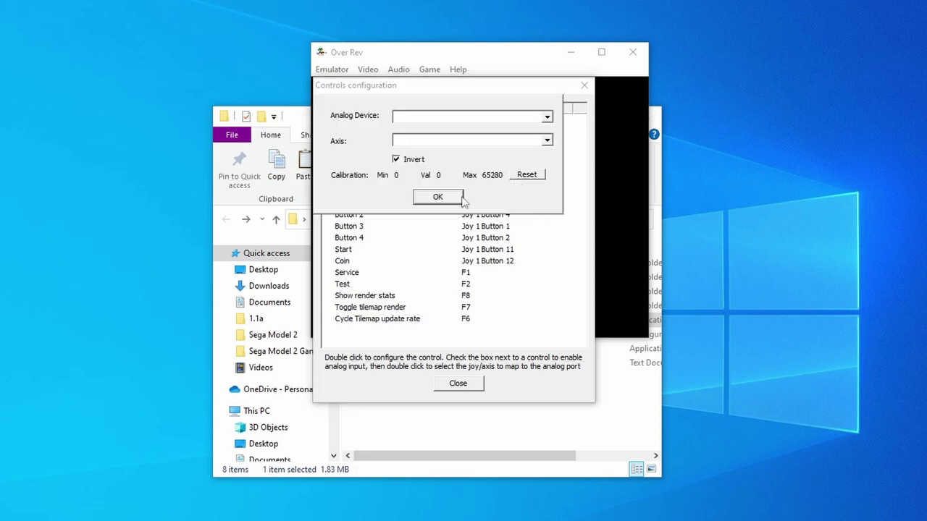
pyautogui.click(440, 199)
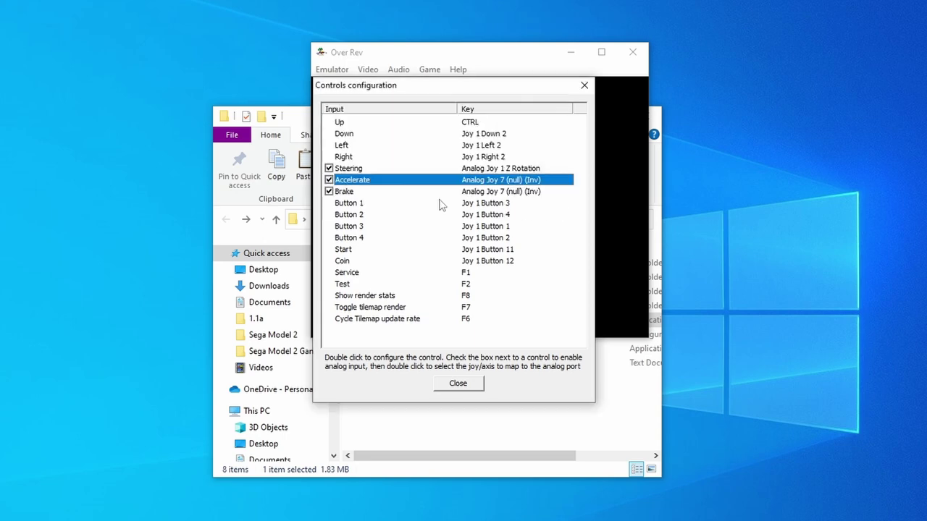
# Step: Review the joystick assignments of Button 1 through Button 4 in the controls list
pyautogui.click(478, 206)
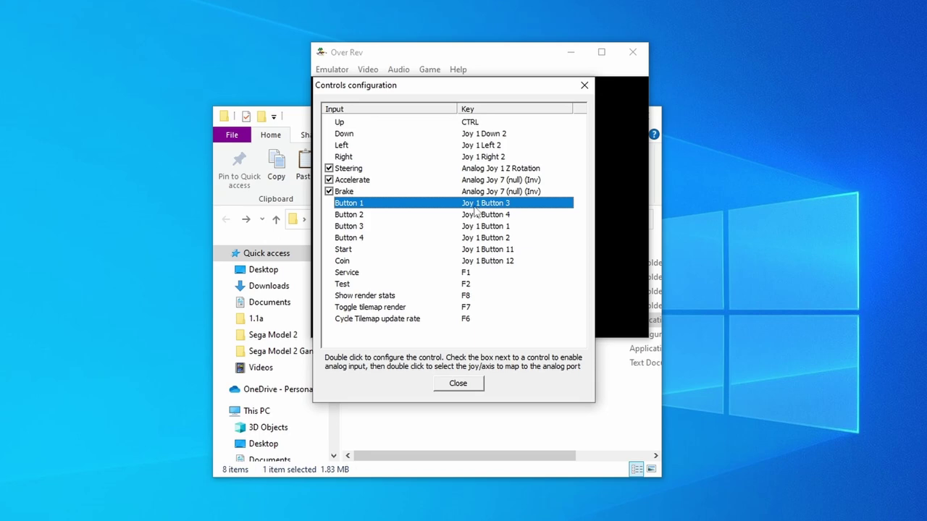
pyautogui.click(487, 215)
pyautogui.click(496, 227)
pyautogui.click(501, 239)
pyautogui.click(501, 227)
pyautogui.click(502, 215)
pyautogui.click(499, 205)
# Step: Open the Steering input's analog settings and look through its Axis choices
pyautogui.press('Up')
pyautogui.press('Up')
pyautogui.press('Up')
pyautogui.press('Up')
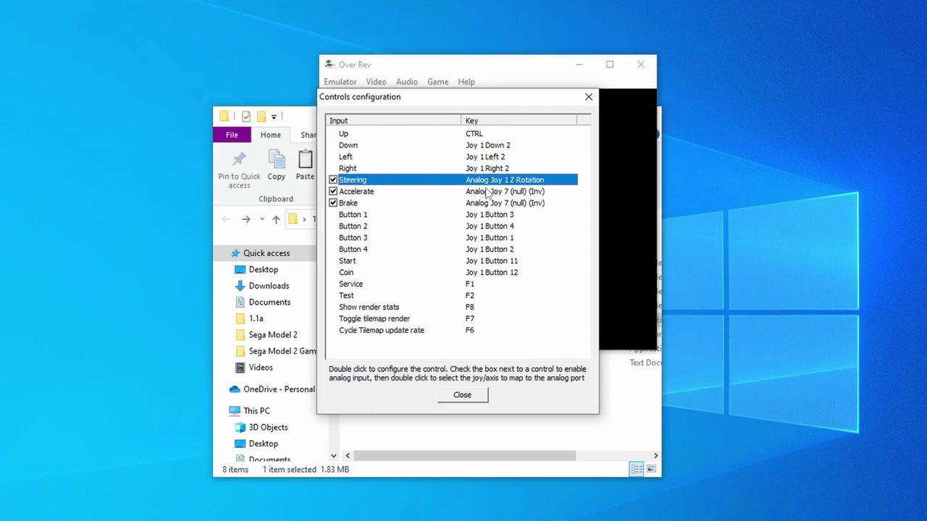
pyautogui.doubleClick(488, 182)
pyautogui.click(551, 152)
pyautogui.moveTo(554, 185); pyautogui.dragTo(551, 178)
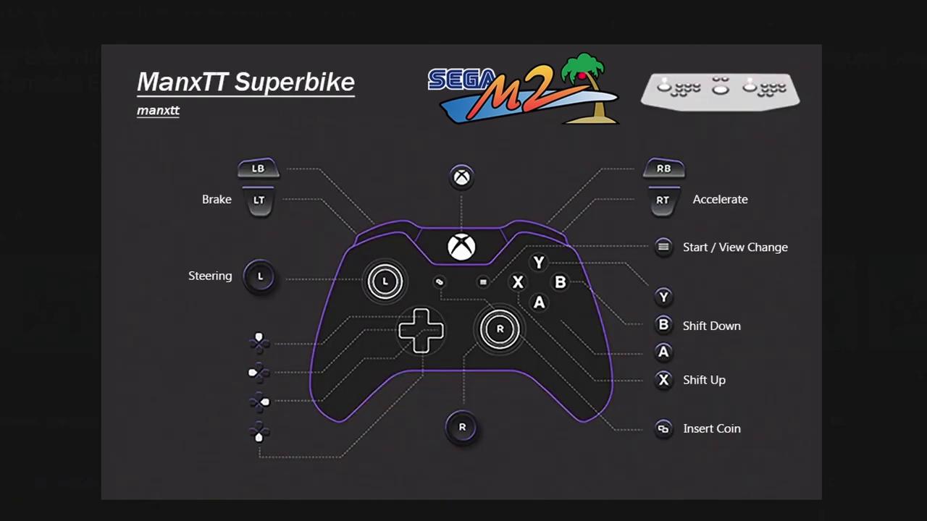
# Step: Close the ManxTT Superbike controller layout image and read the forum post's "What this configuration will give you" section
pyautogui.press('Escape')
pyautogui.scroll(-5, 480, 347)
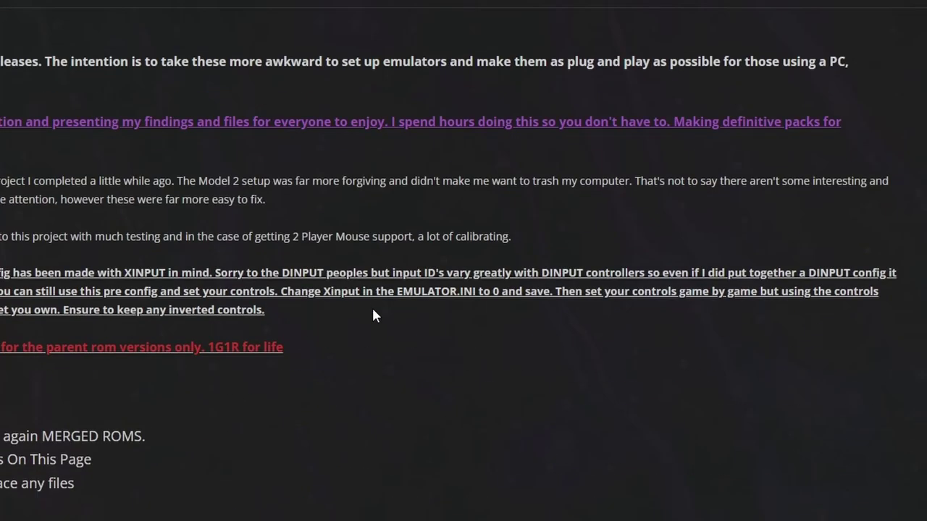
pyautogui.scroll(-5, 373, 312)
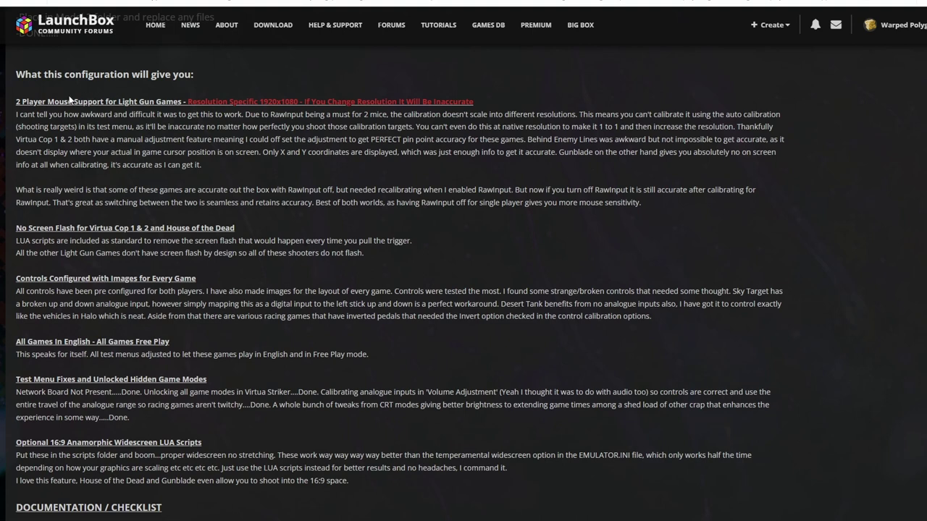
pyautogui.moveTo(22, 101); pyautogui.dragTo(21, 74)
pyautogui.click(22, 74)
pyautogui.scroll(-1, 19, 157)
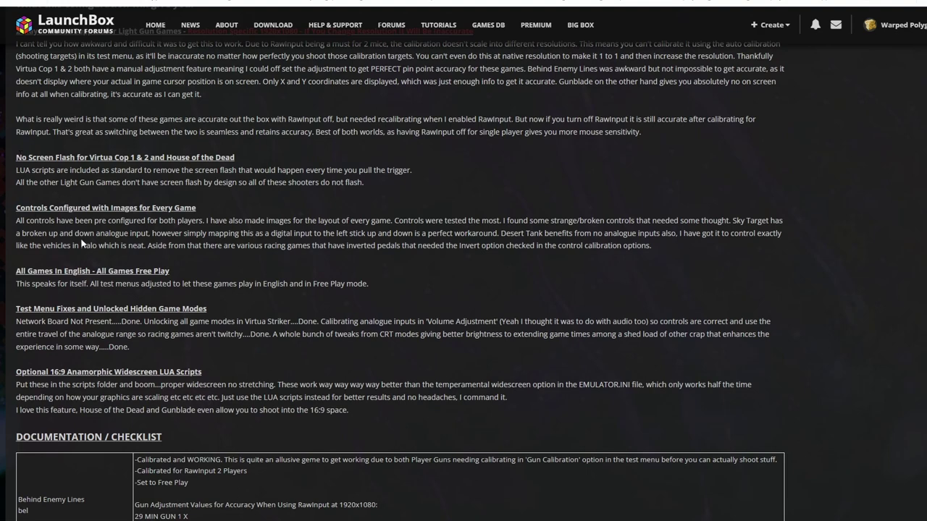
pyautogui.scroll(-1, 92, 244)
pyautogui.scroll(-1, 95, 243)
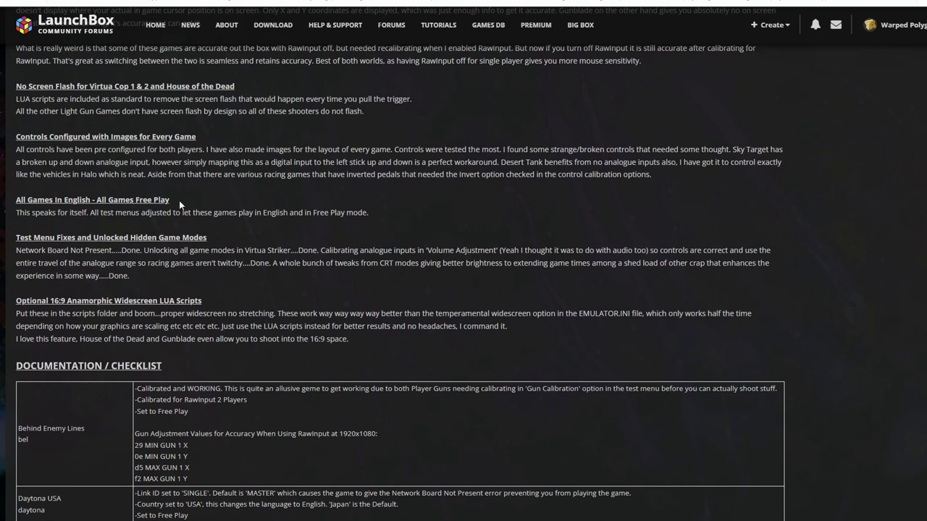
# Step: Read the forum notes on English and Free Play settings, test menu fixes and the optional 16:9 widescreen LUA scripts
pyautogui.moveTo(171, 200); pyautogui.dragTo(16, 200)
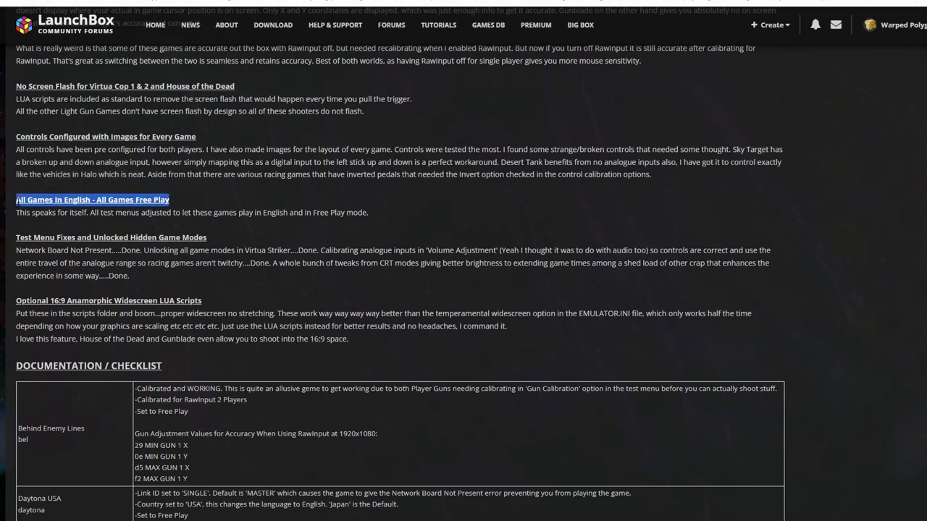
pyautogui.click(18, 199)
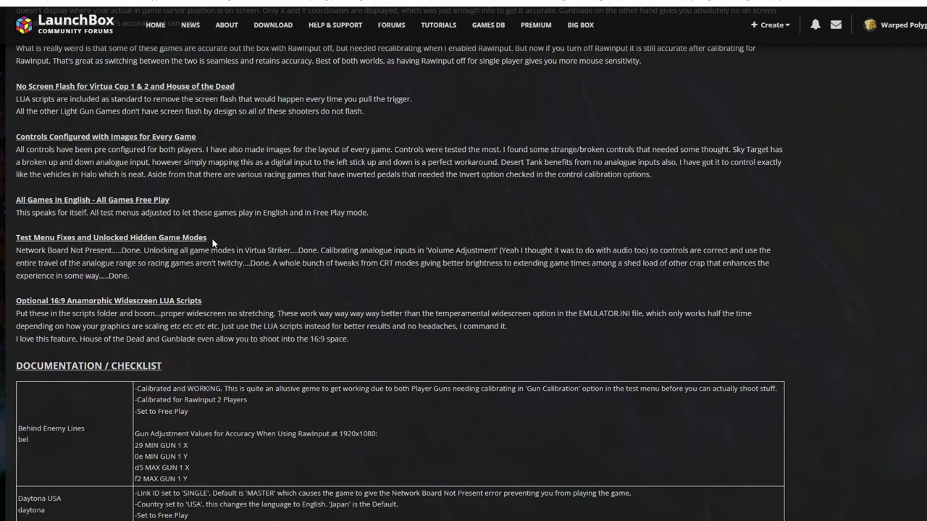
pyautogui.moveTo(16, 250); pyautogui.dragTo(115, 249)
pyautogui.click(116, 250)
pyautogui.scroll(-1, 304, 273)
pyautogui.moveTo(16, 248); pyautogui.dragTo(434, 291)
pyautogui.click(514, 286)
# Step: Examine the per-game entries in the DOCUMENTATION / CHECKLIST table, from Behind Enemy Lines through Sega Water Ski
pyautogui.scroll(-3, 514, 286)
pyautogui.scroll(-1, 35, 147)
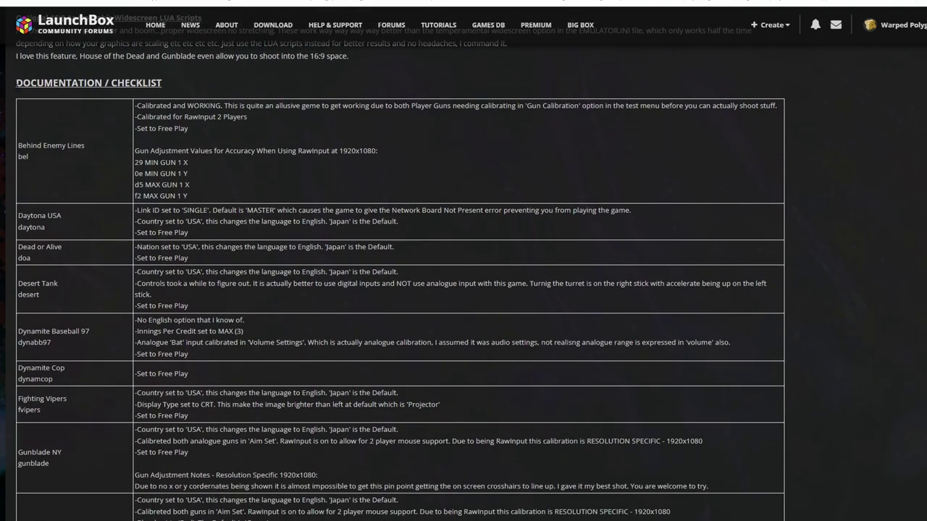
pyautogui.moveTo(36, 83); pyautogui.dragTo(16, 17)
pyautogui.click(34, 83)
pyautogui.scroll(-1, 34, 83)
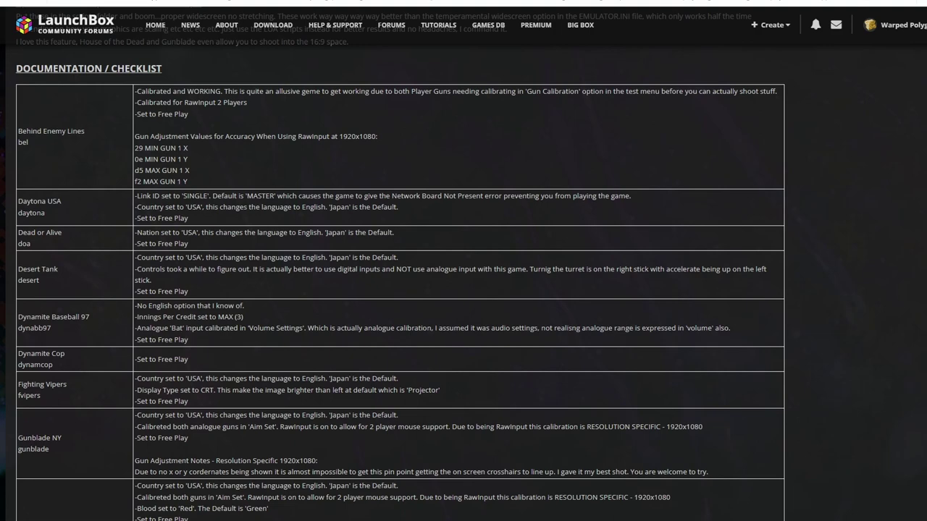
pyautogui.scroll(-15, 399, 290)
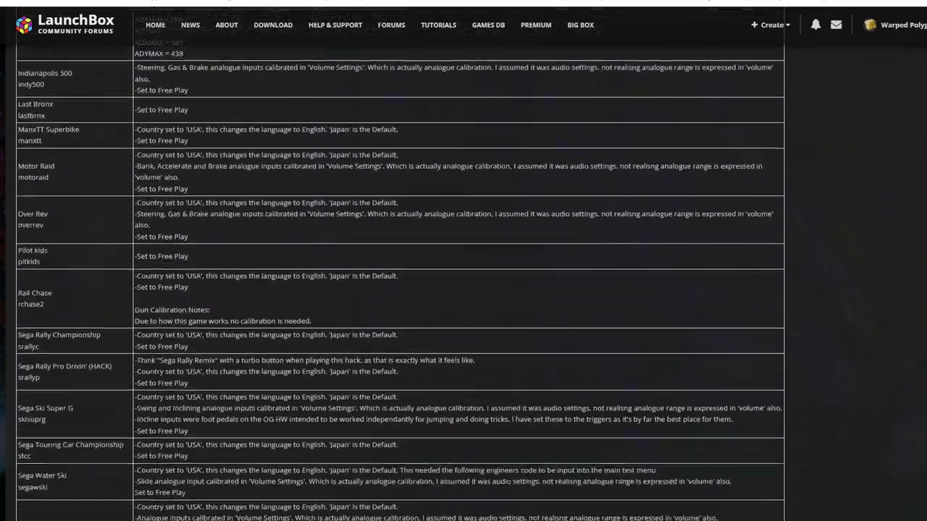